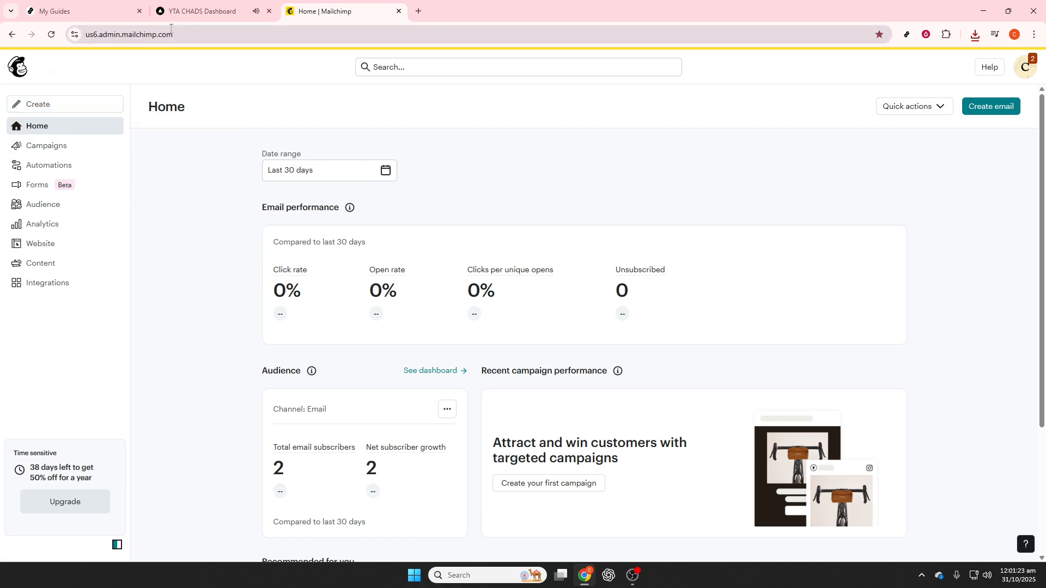
Open the audience's contact list and select all contacts
click(46, 206)
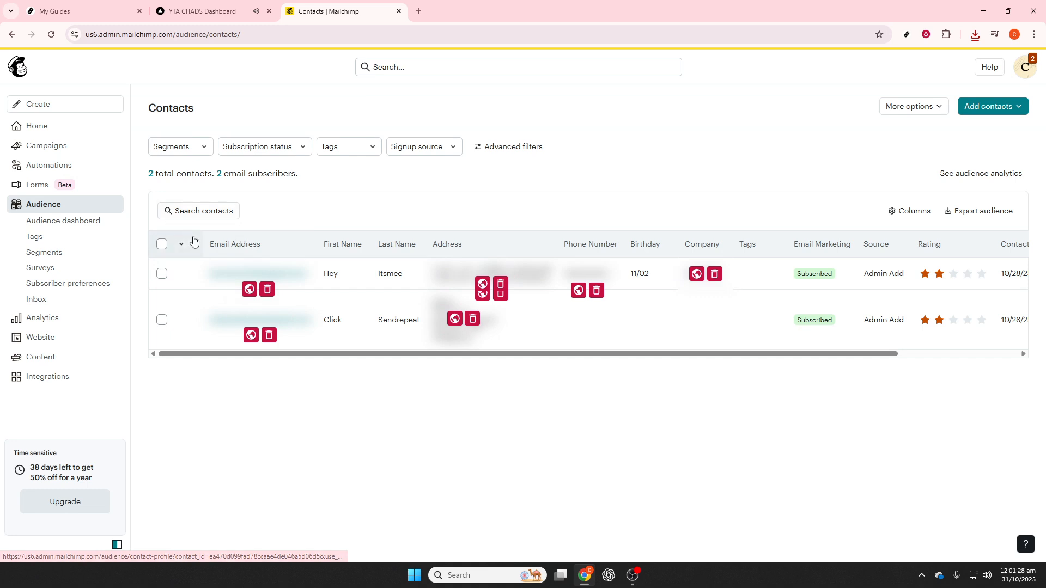
click(162, 244)
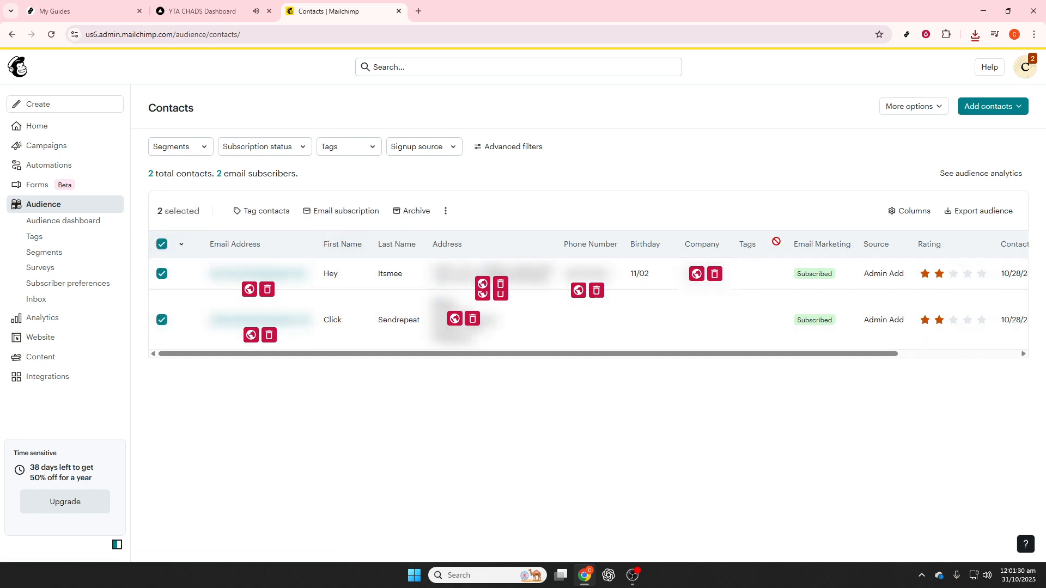
click(937, 117)
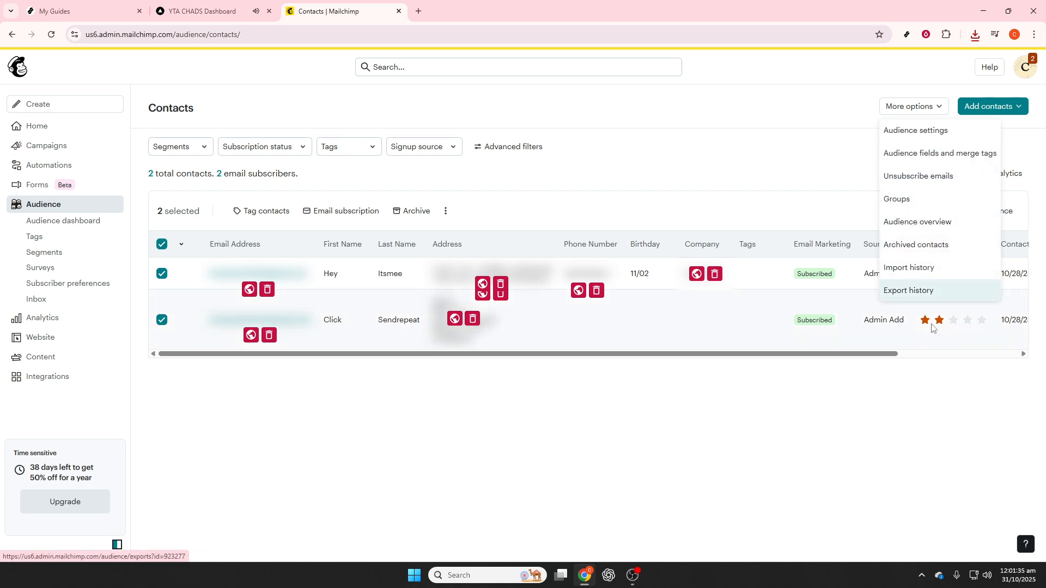
click(931, 400)
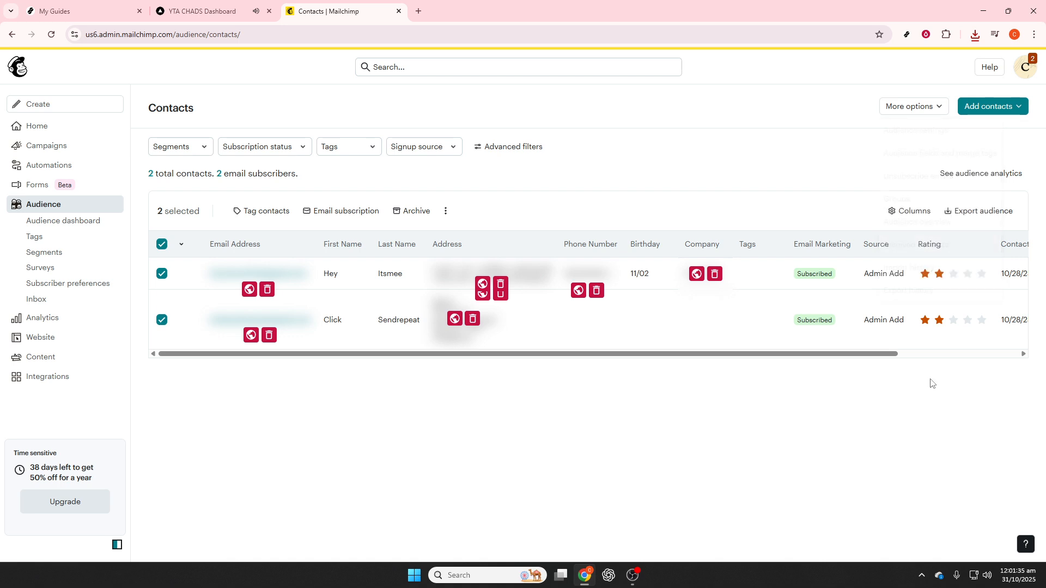
click(1009, 109)
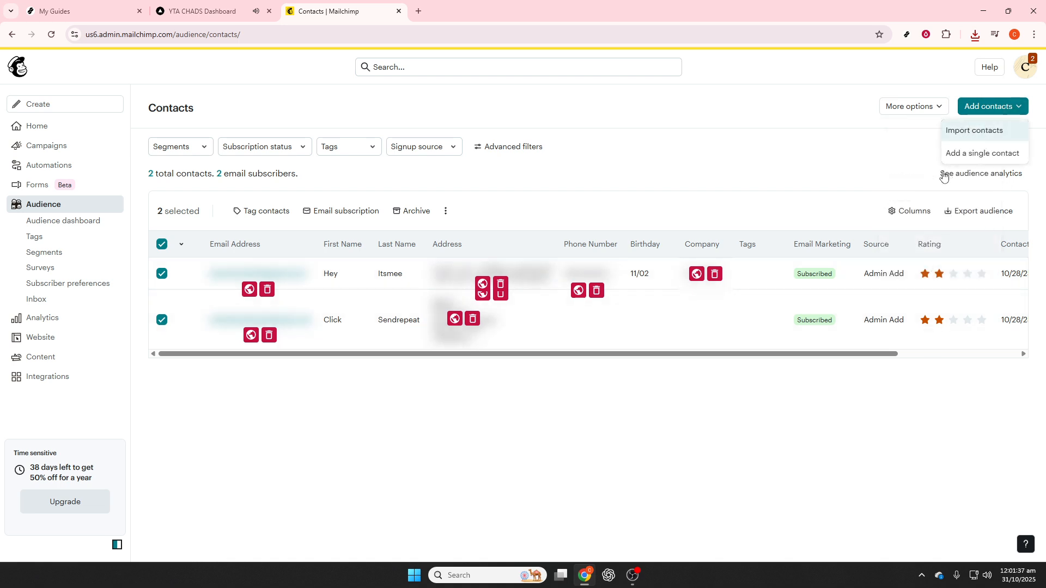
click(870, 503)
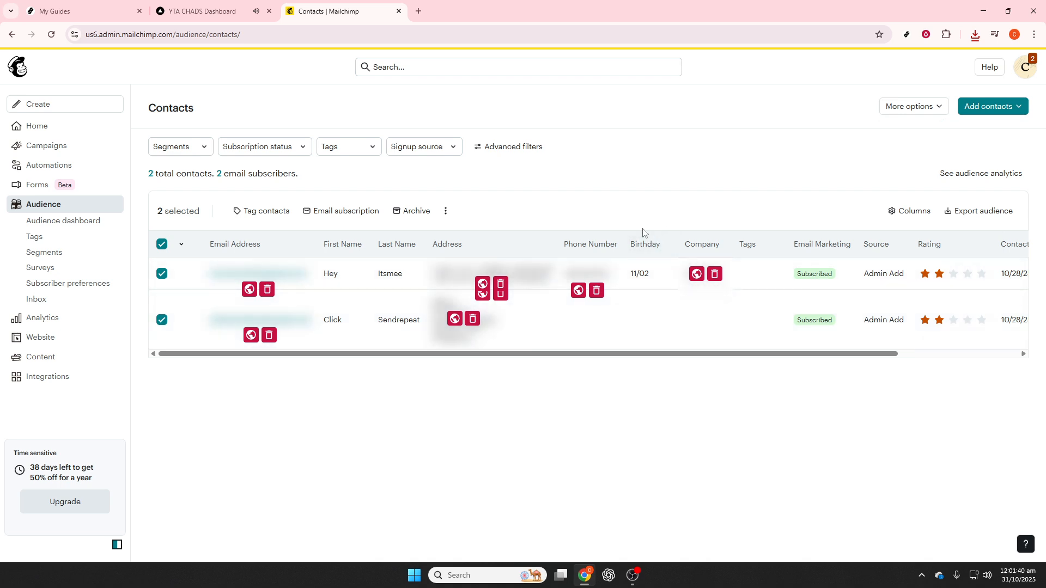
Sort the contact list by birthday
click(657, 253)
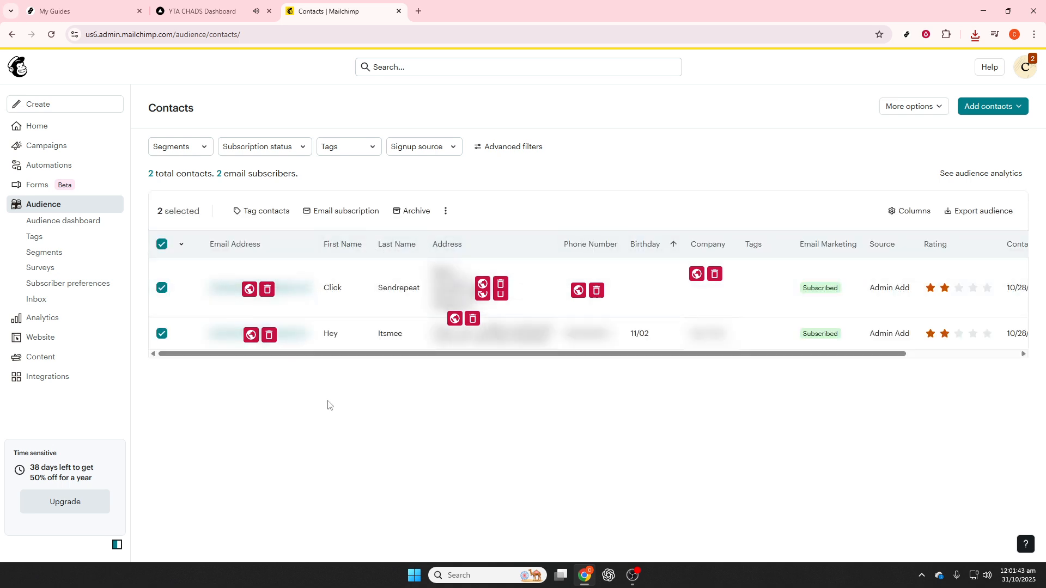
Go to the automations overview and open the library of flow templates
click(18, 170)
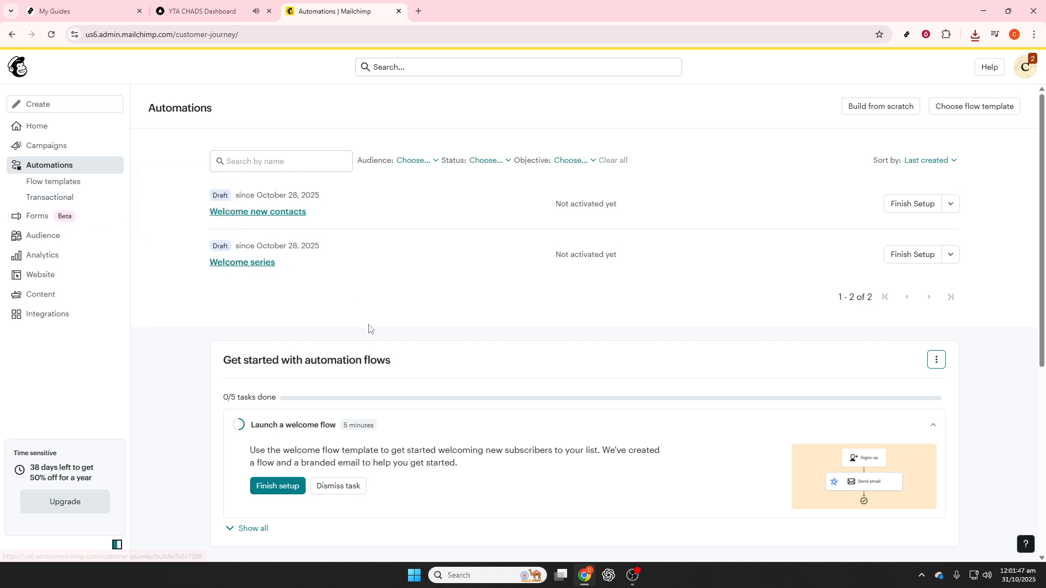
scroll(367, 327, down, 4)
scroll(378, 334, up, 4)
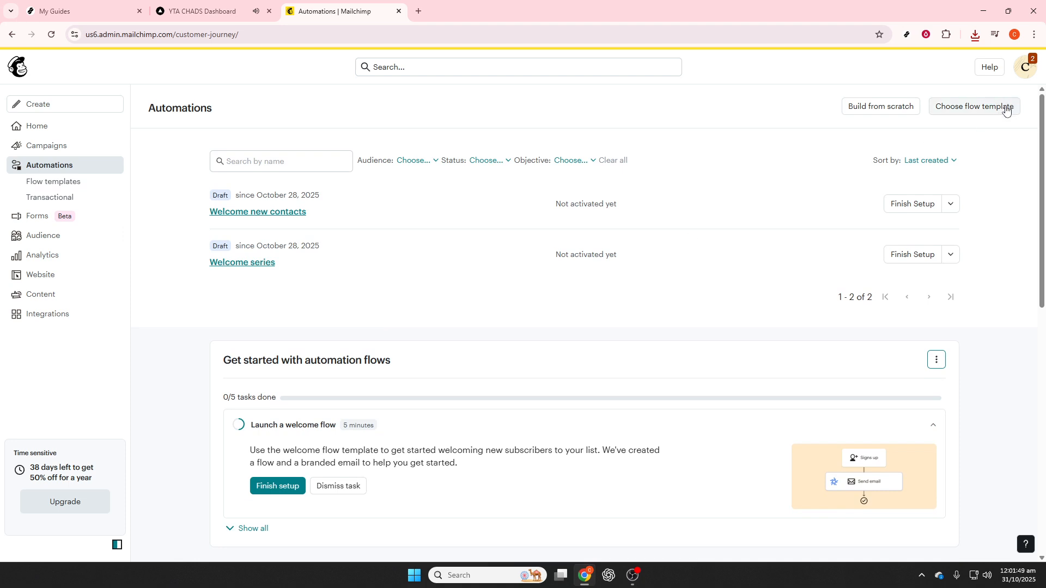
click(892, 113)
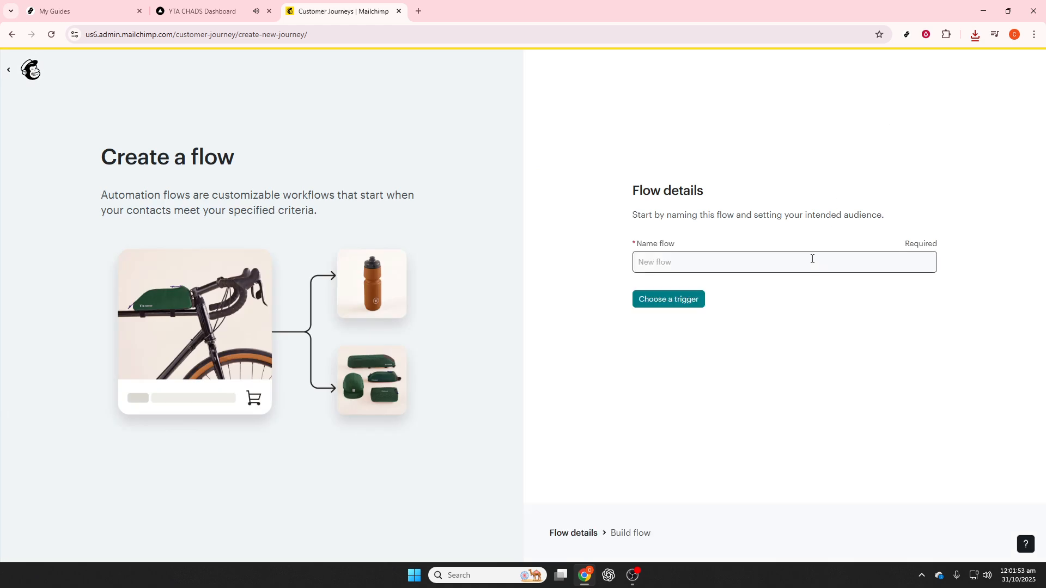
click(15, 76)
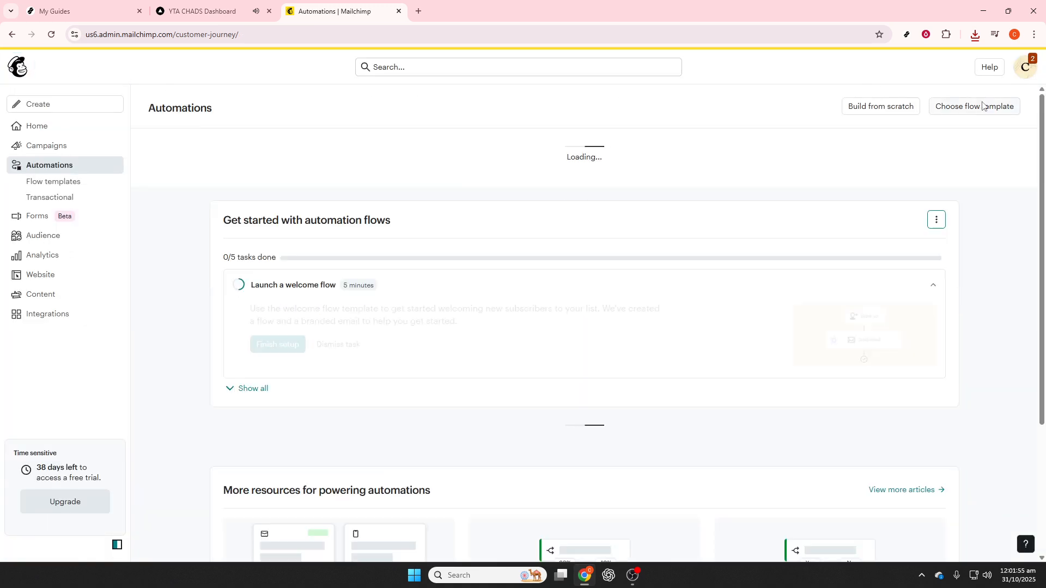
click(981, 104)
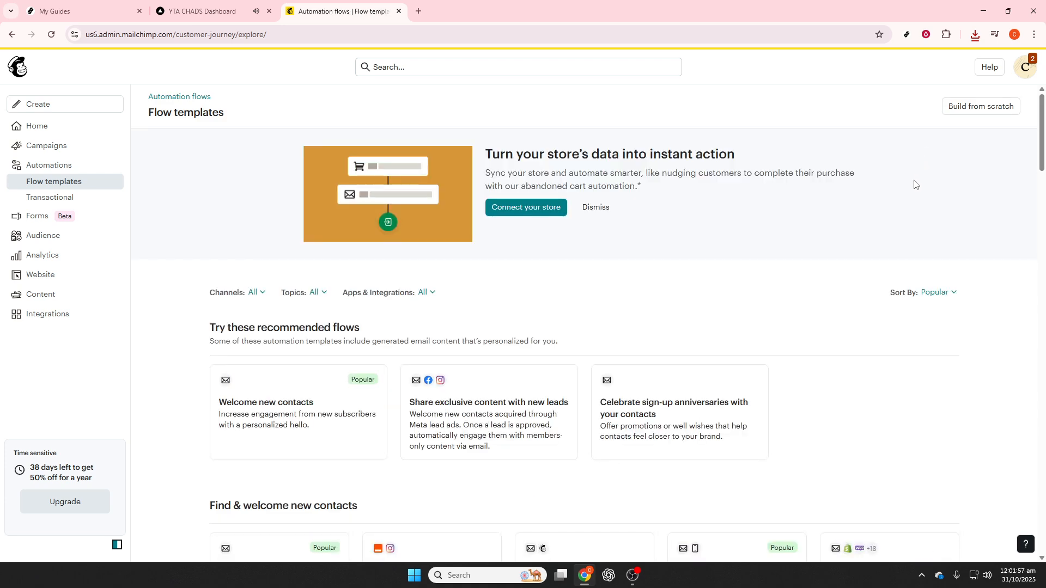
Find the Celebrate customer birthdays template under Nurture leads and open its details
scroll(897, 275, down, 6)
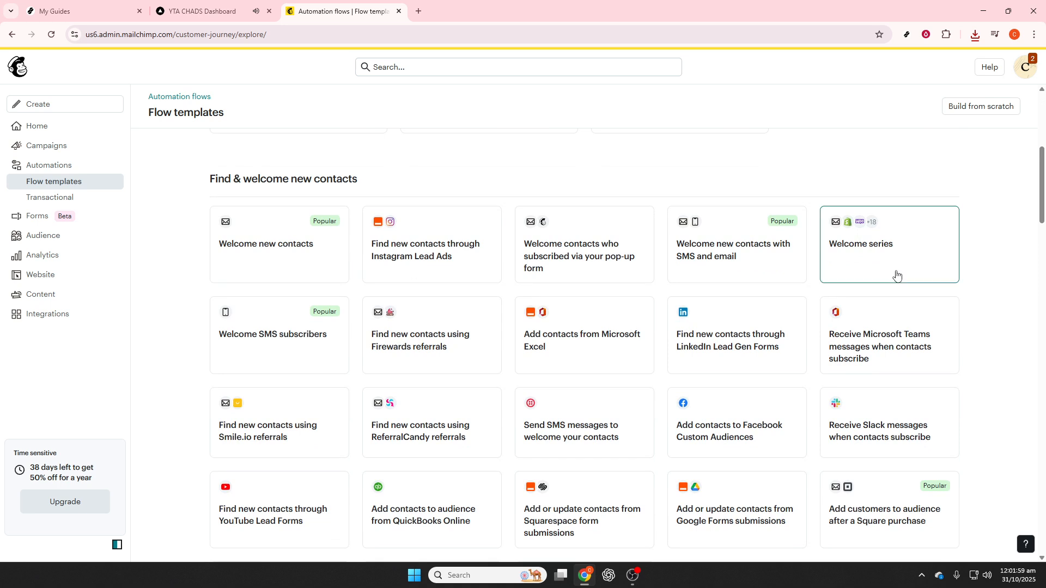
scroll(898, 267, up, 6)
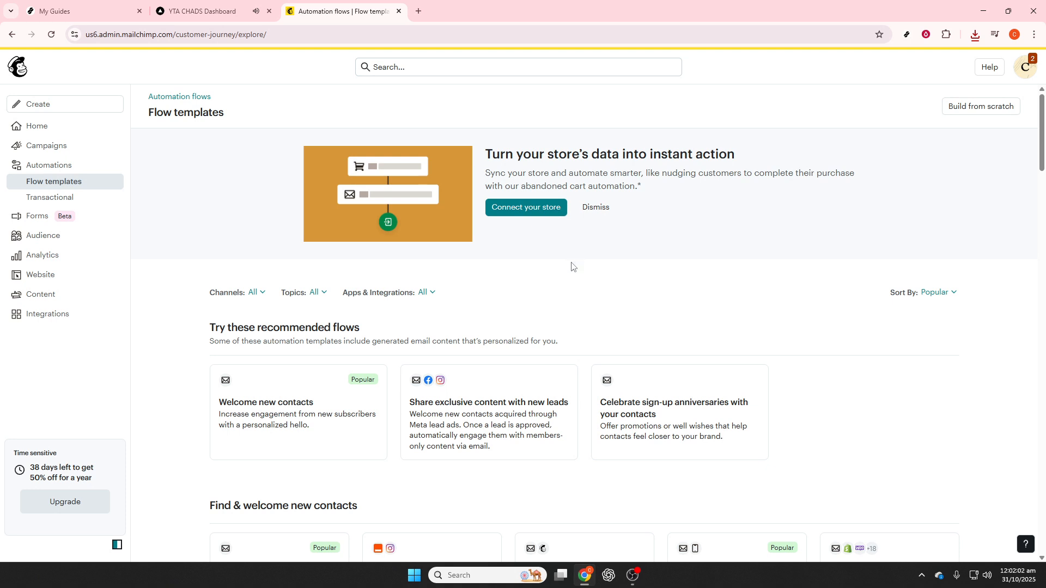
scroll(575, 270, down, 2)
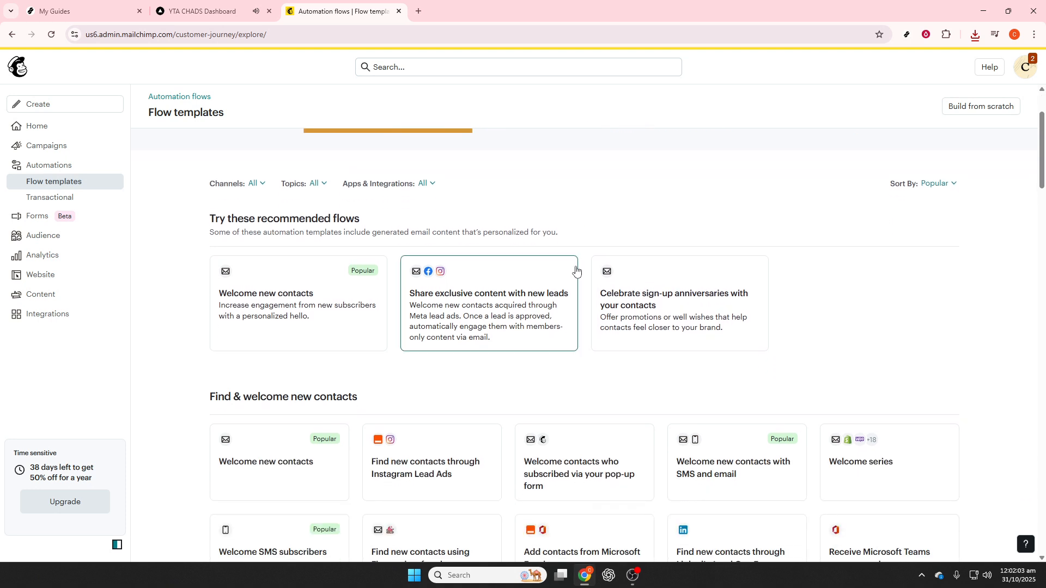
scroll(578, 269, down, 3)
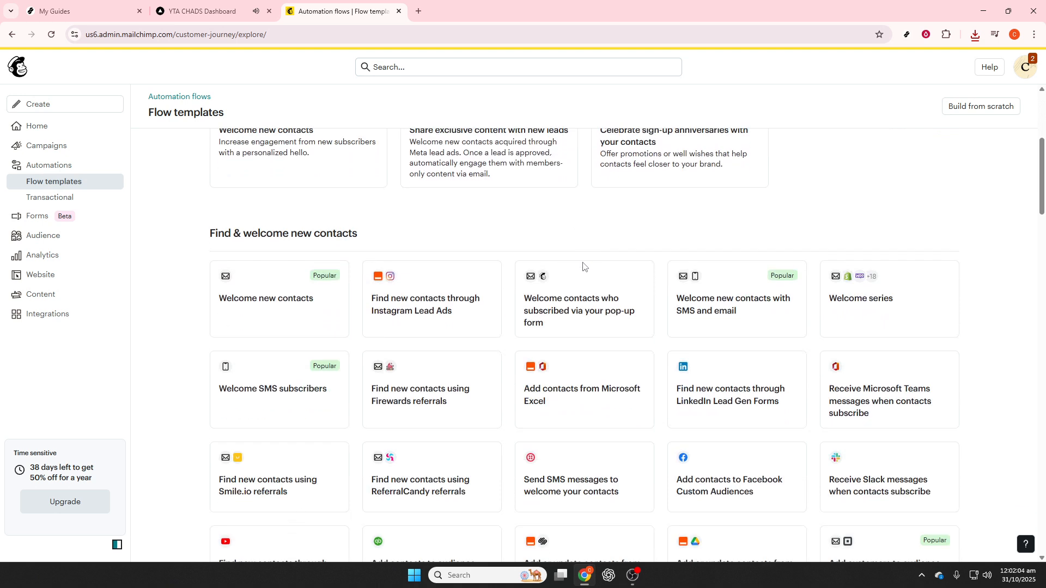
scroll(586, 267, up, 4)
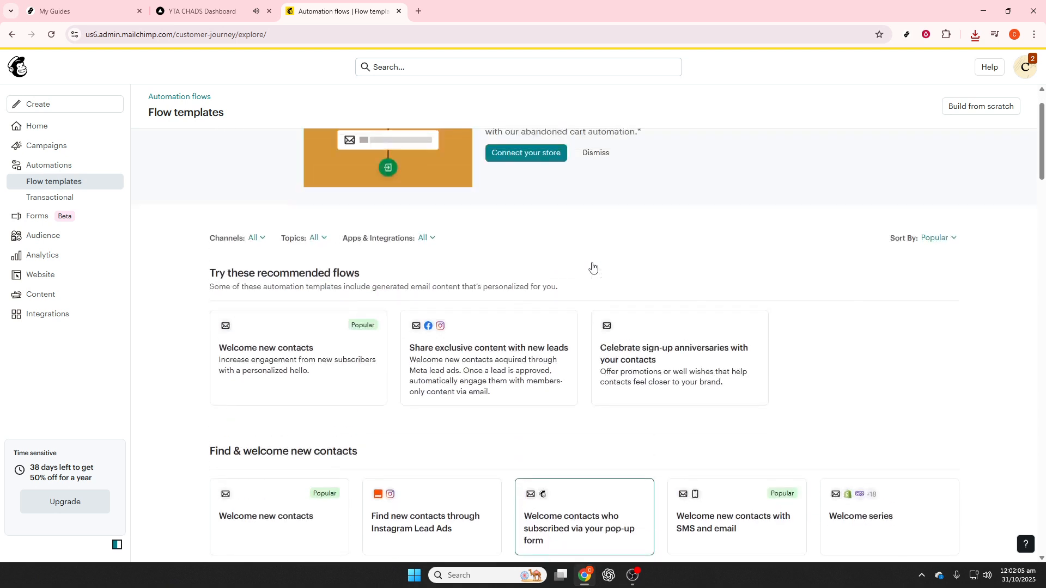
scroll(593, 266, down, 6)
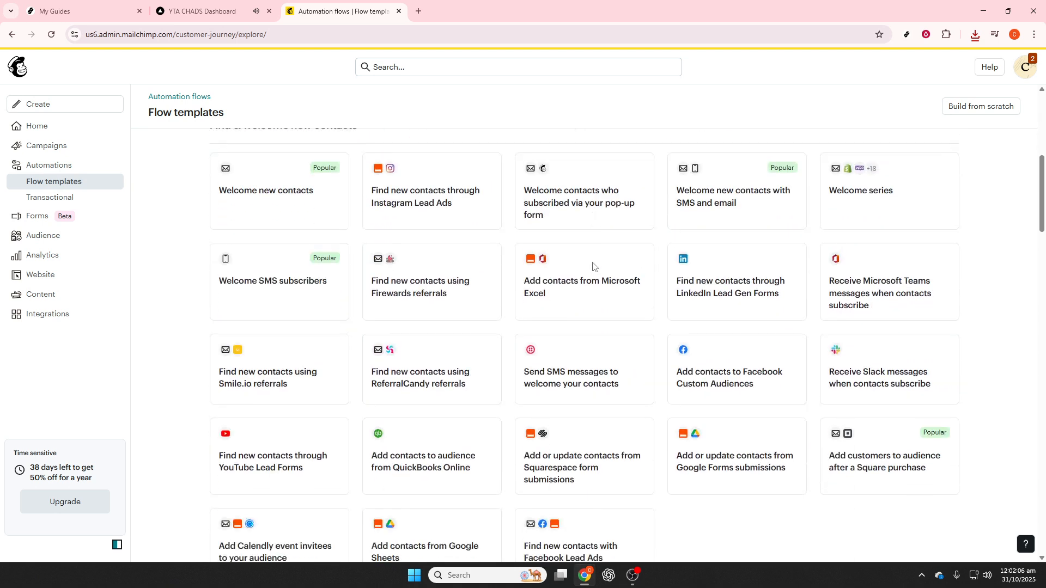
scroll(596, 262, down, 2)
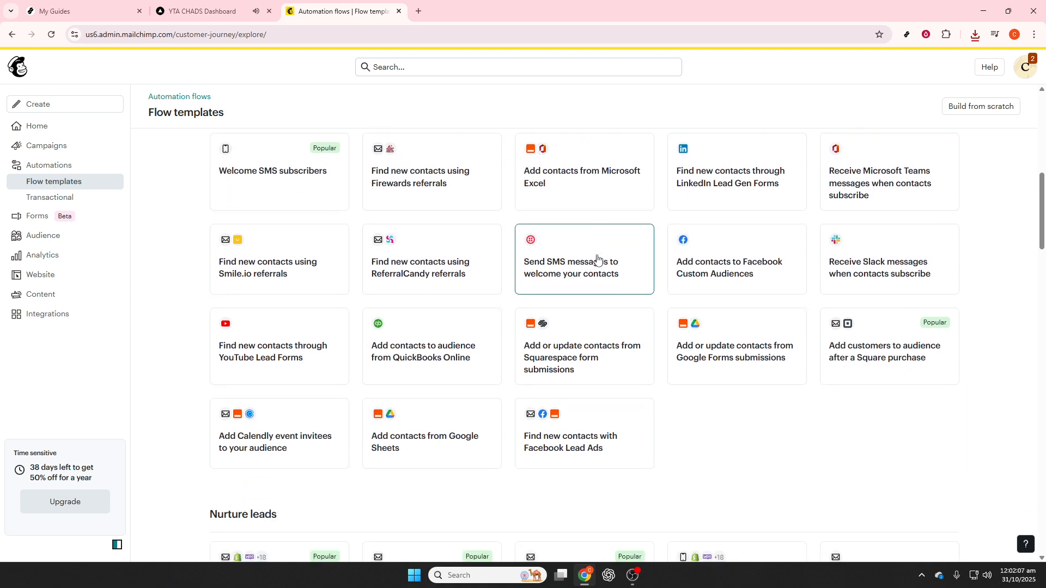
scroll(598, 257, down, 6)
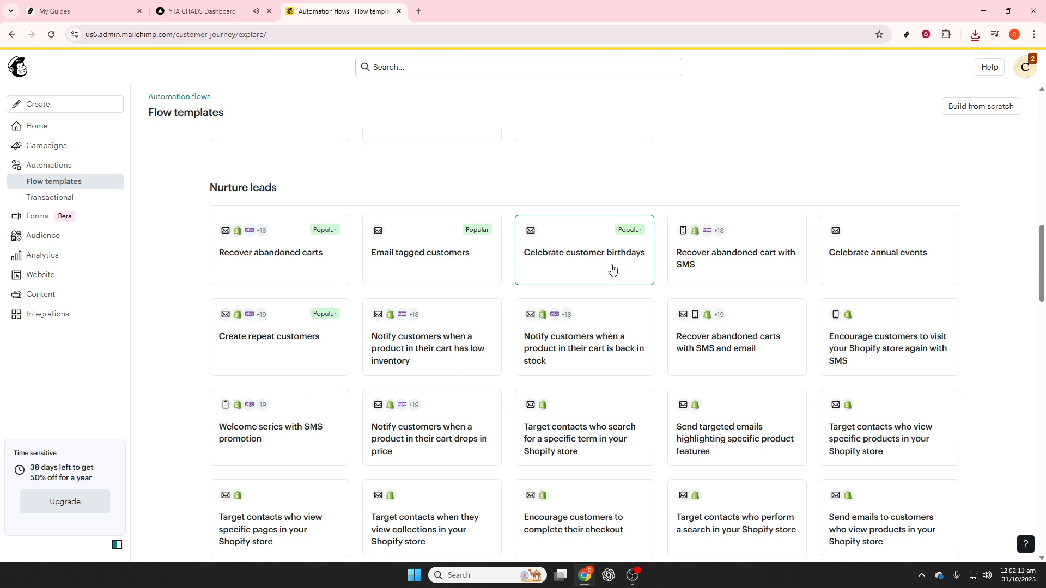
click(613, 269)
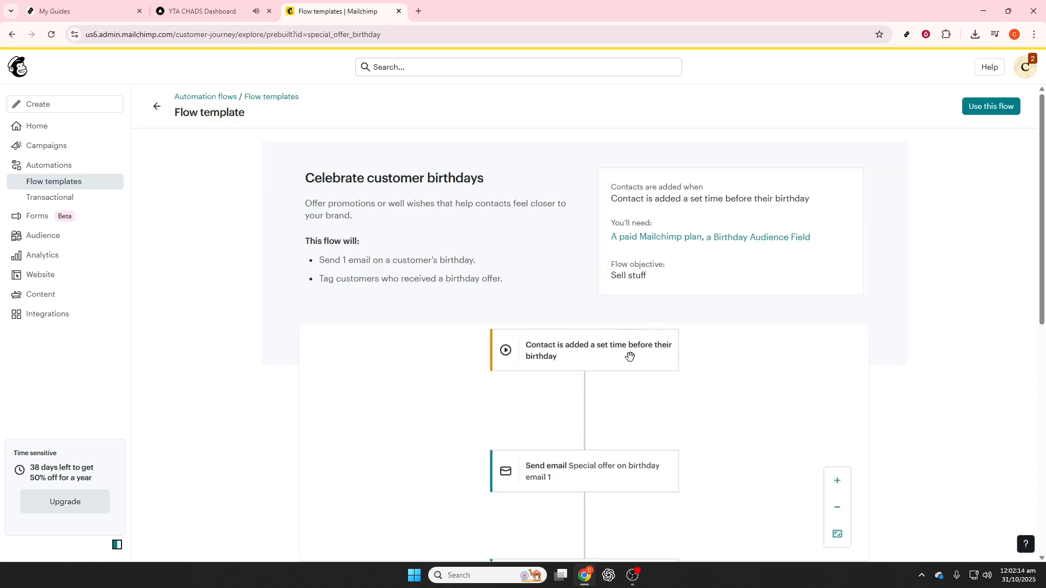
Review the birthday template's flow preview and create an automation flow from it
scroll(635, 357, down, 3)
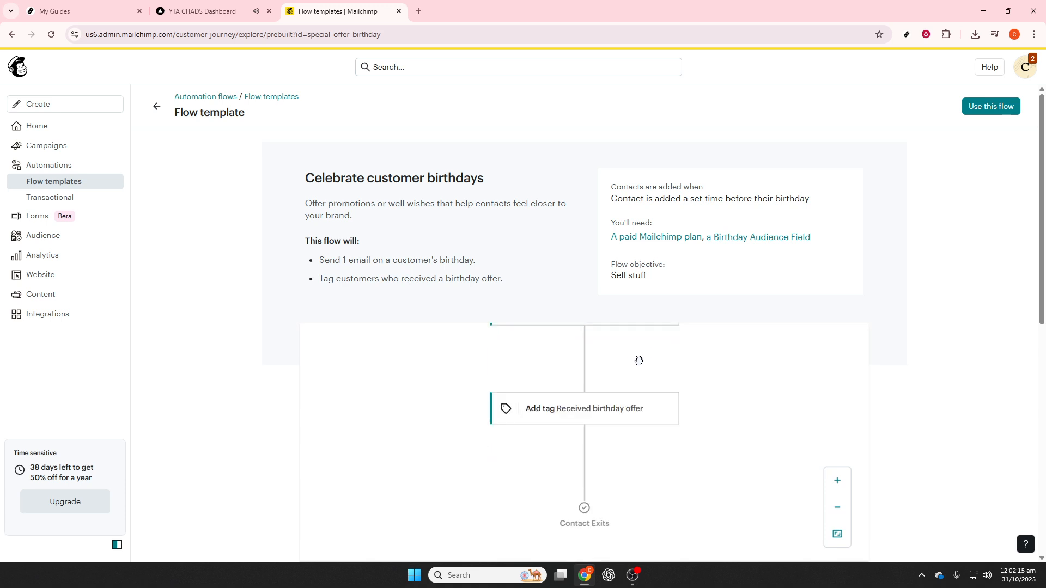
scroll(639, 360, up, 3)
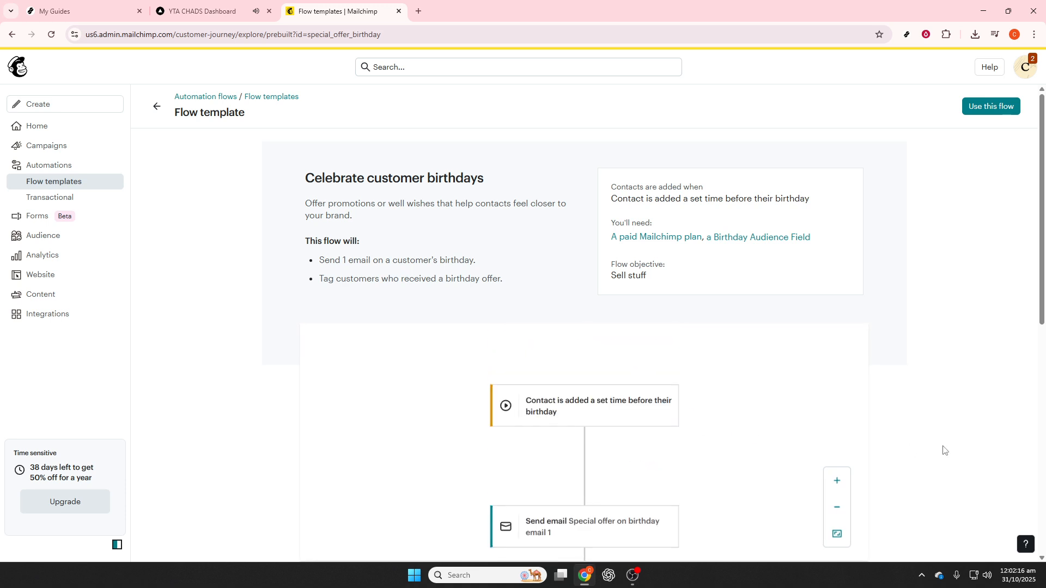
scroll(947, 451, down, 3)
scroll(948, 451, down, 2)
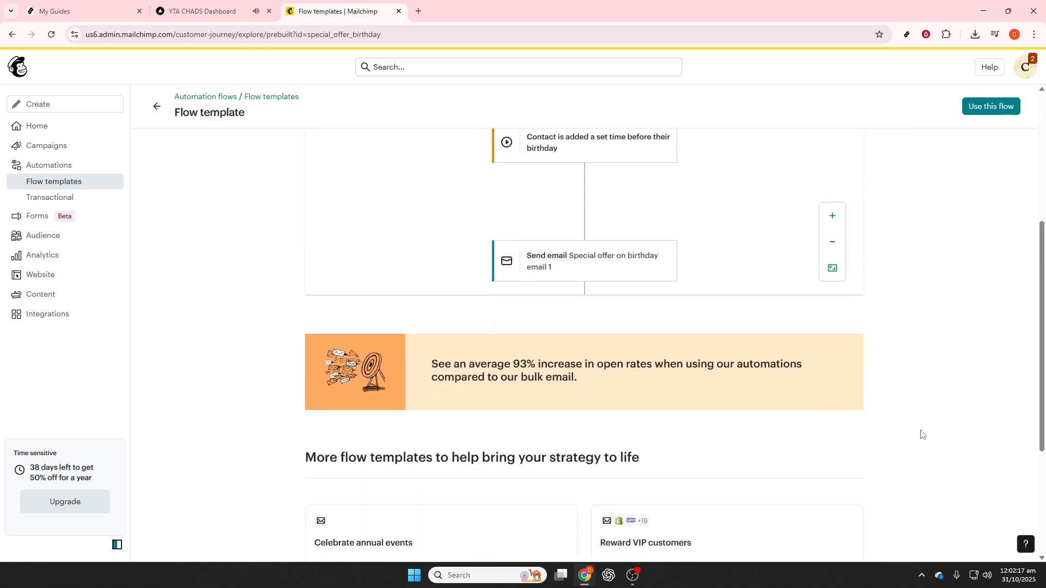
click(996, 110)
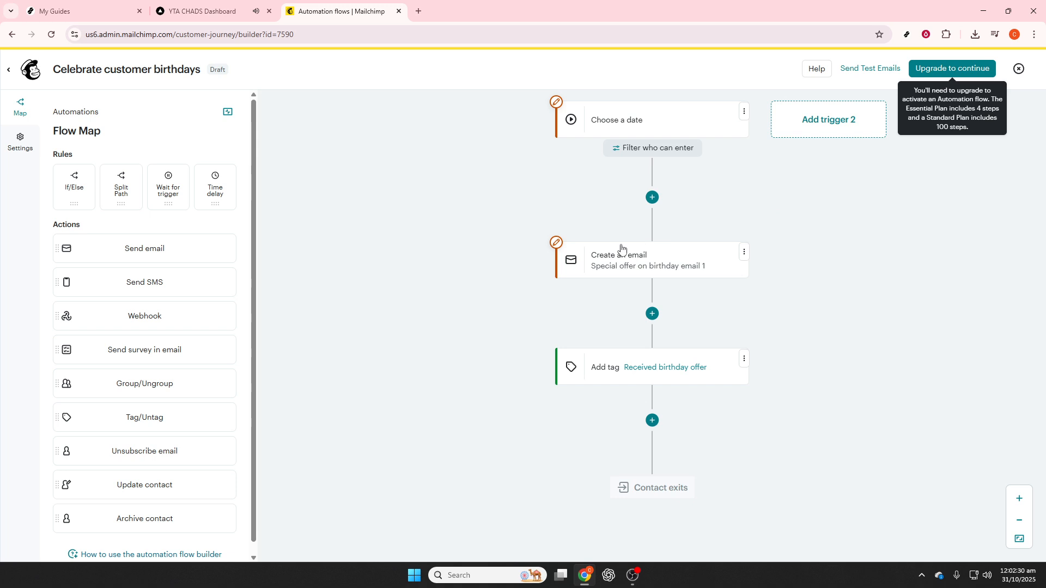
Examine the birthday flow's trigger, email and tag steps, along with the rules and actions available for it
scroll(715, 392, down, 3)
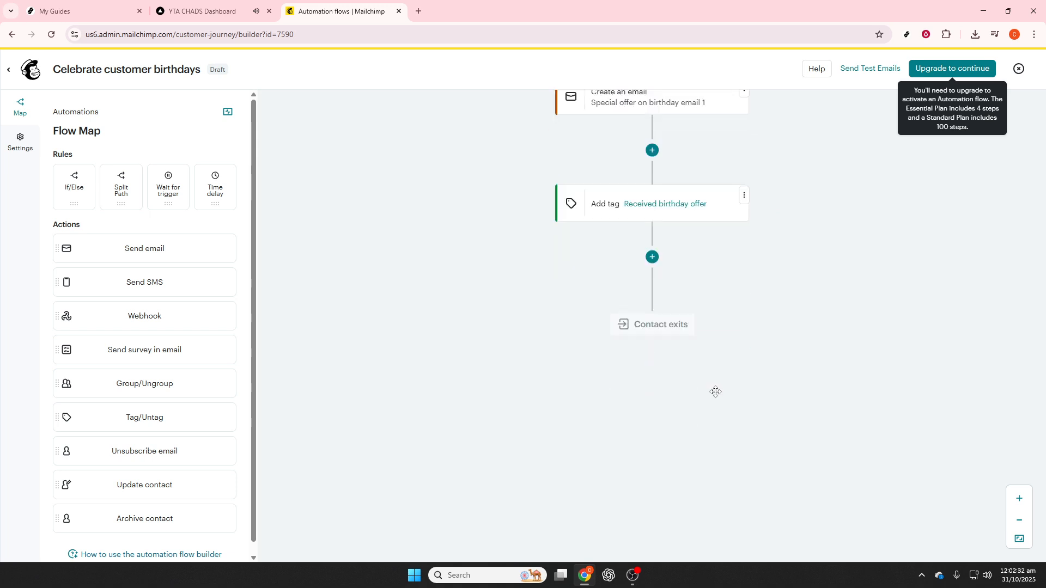
scroll(716, 392, up, 3)
scroll(719, 391, up, 2)
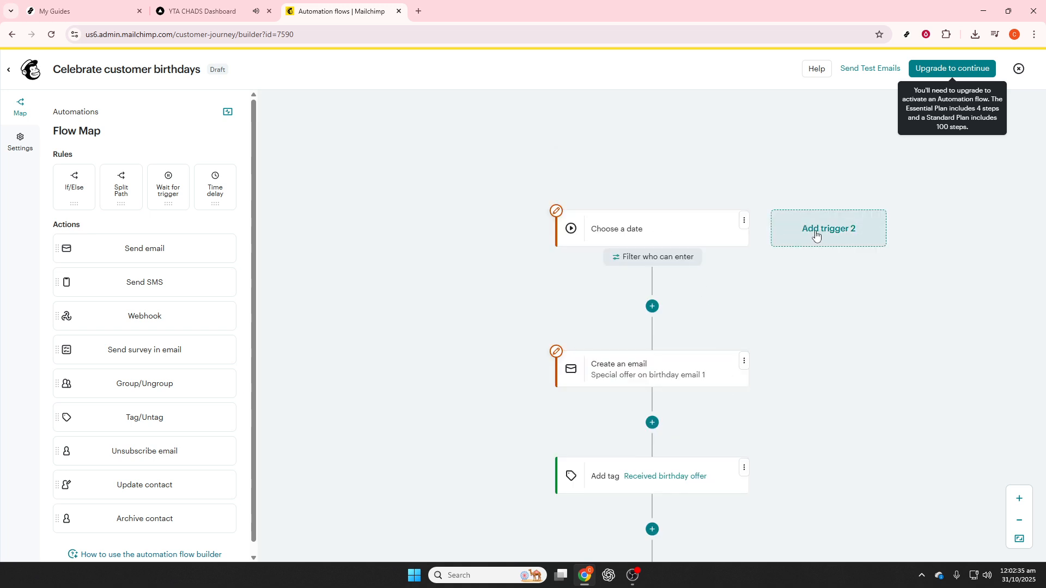
scroll(835, 345, down, 2)
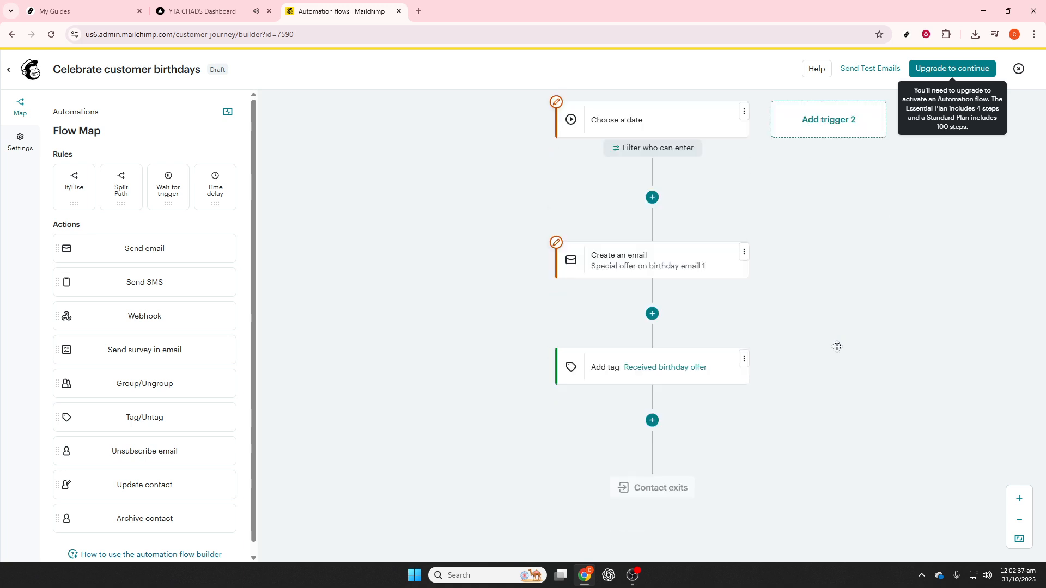
scroll(839, 342, down, 2)
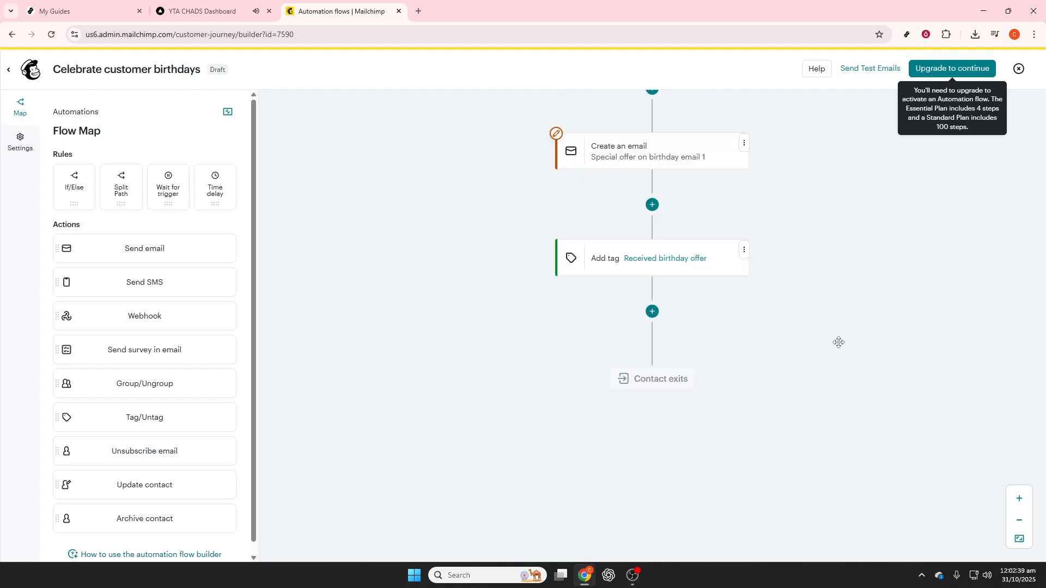
scroll(839, 342, up, 3)
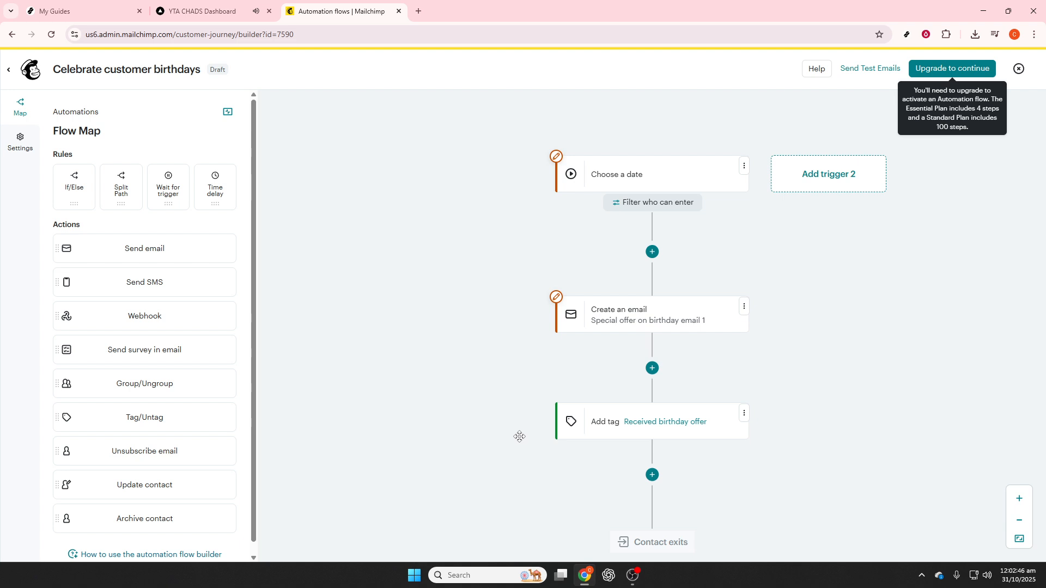
scroll(509, 440, down, 2)
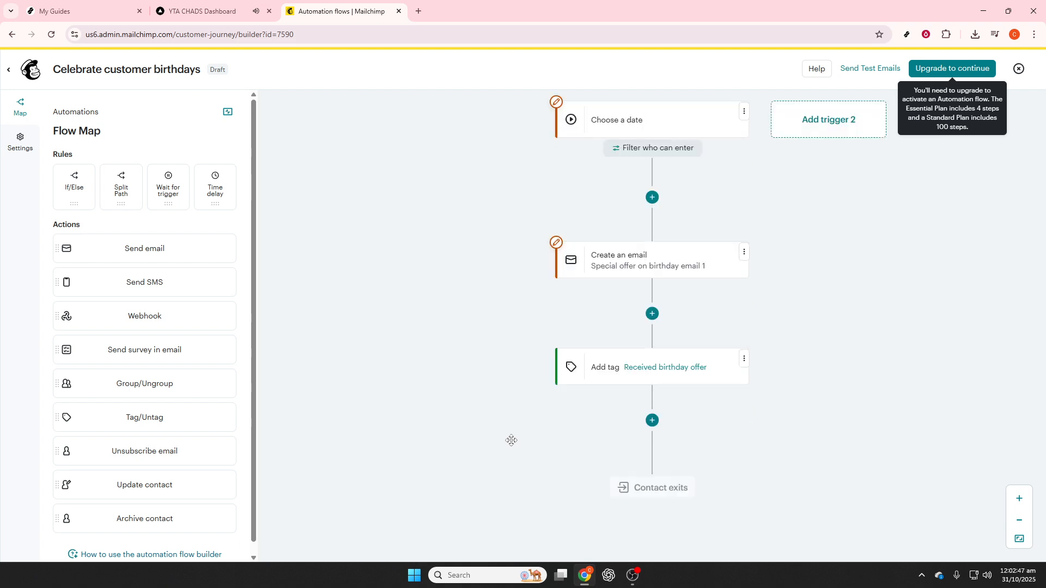
scroll(172, 474, down, 1)
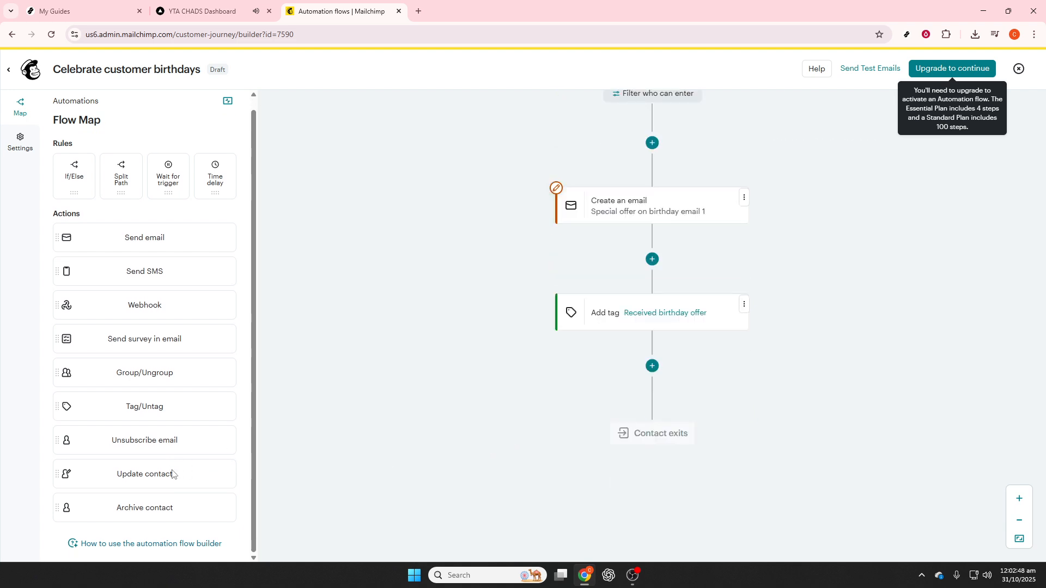
scroll(172, 469, up, 1)
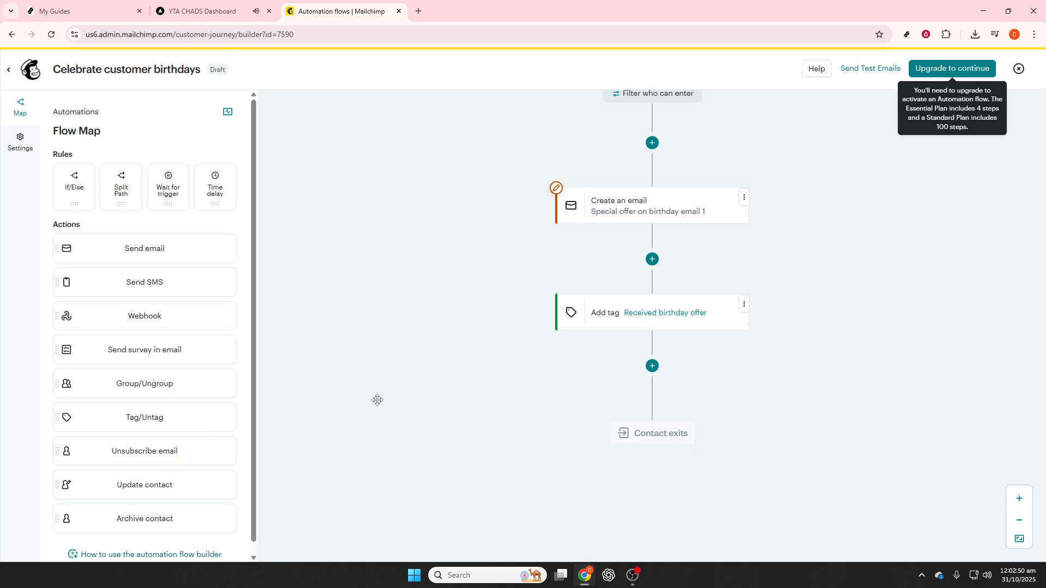
scroll(616, 376, up, 2)
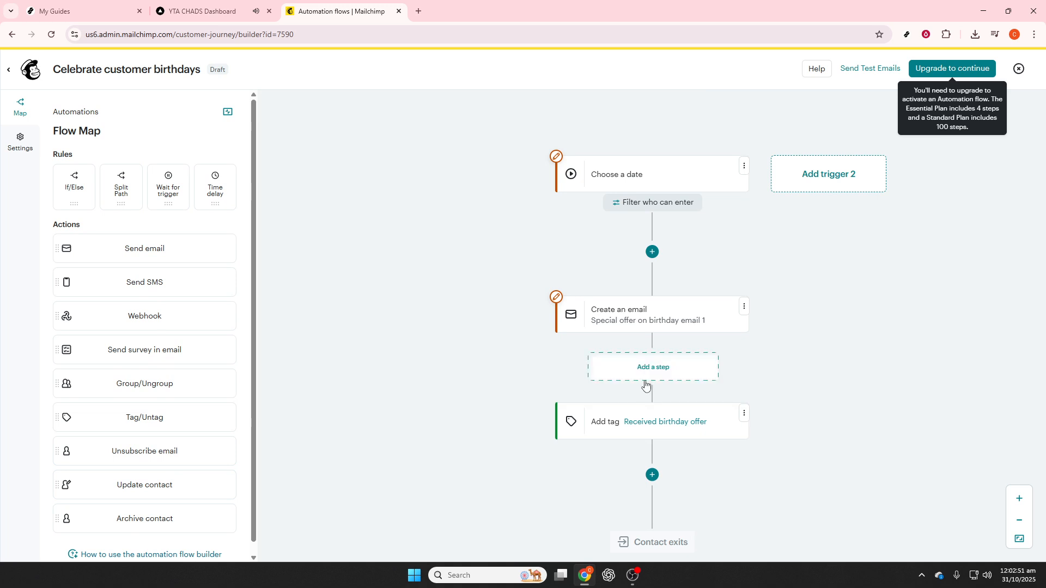